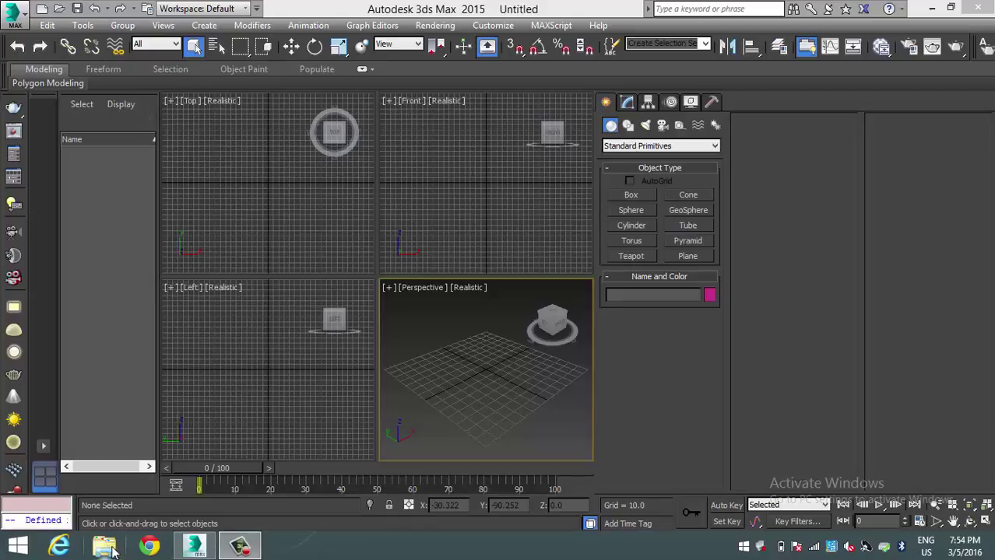
- Open the pantural folder on Local Disk (D:) and browse its 20 video files
{"action": "left_click", "coordinate": [257, 549]}
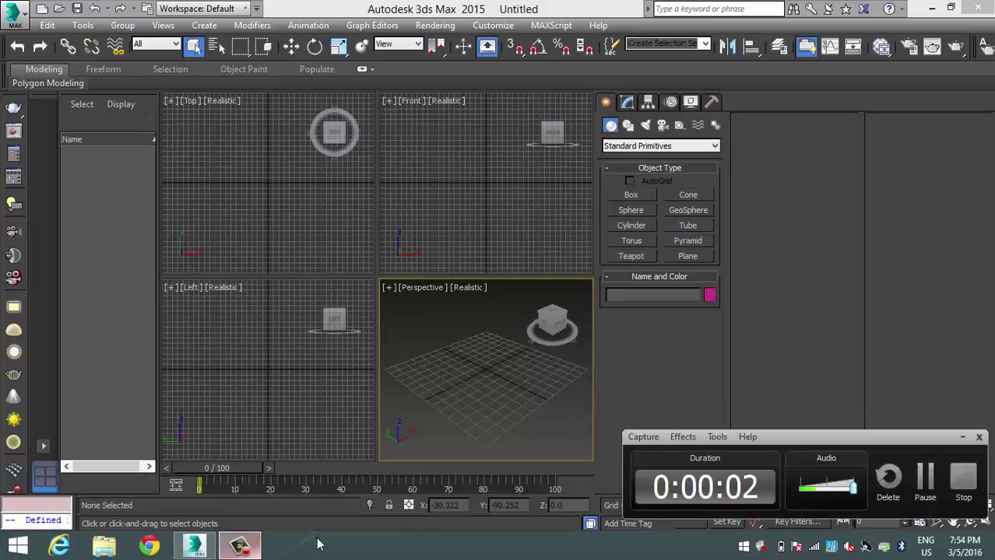
{"action": "left_click", "coordinate": [963, 438]}
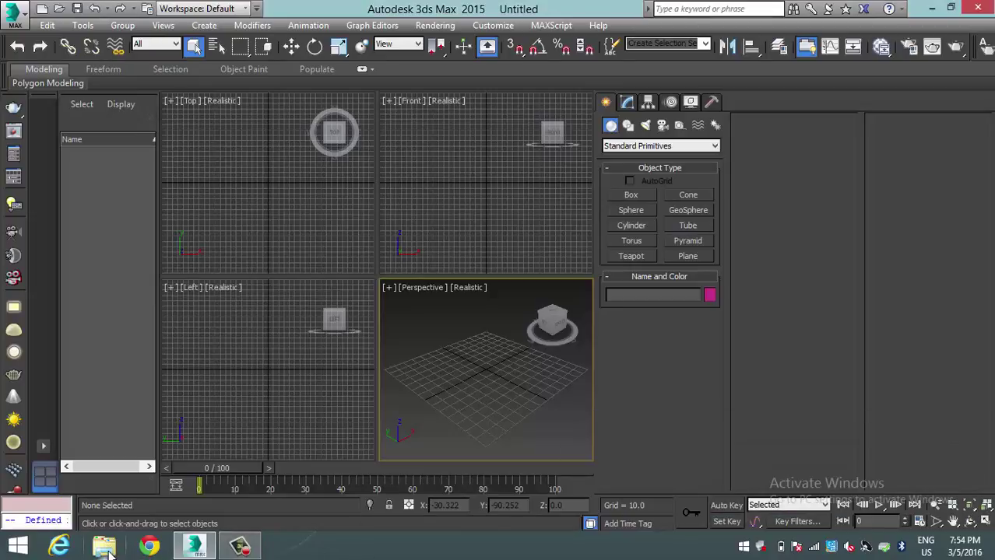
{"action": "left_click", "coordinate": [112, 549]}
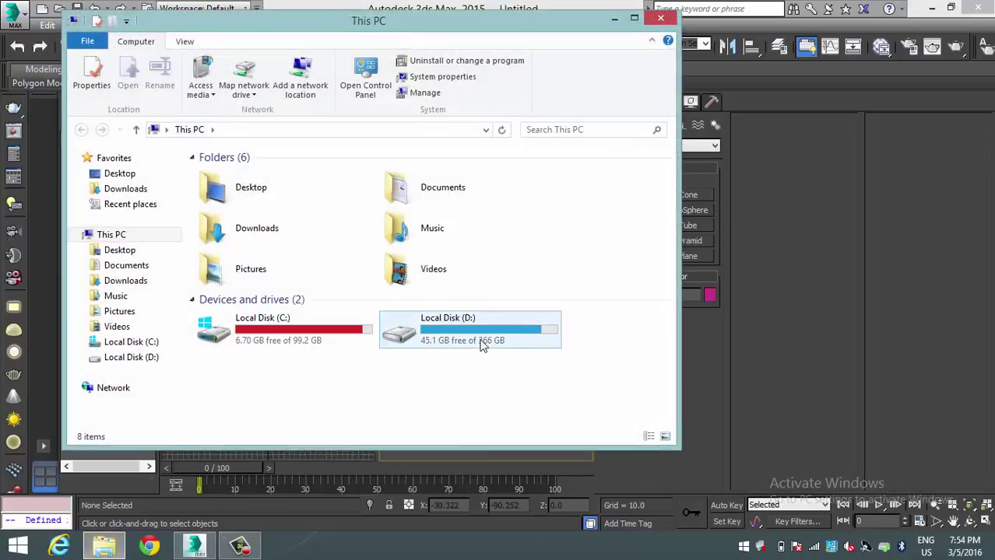
{"action": "double_click", "coordinate": [482, 339]}
{"action": "double_click", "coordinate": [632, 195]}
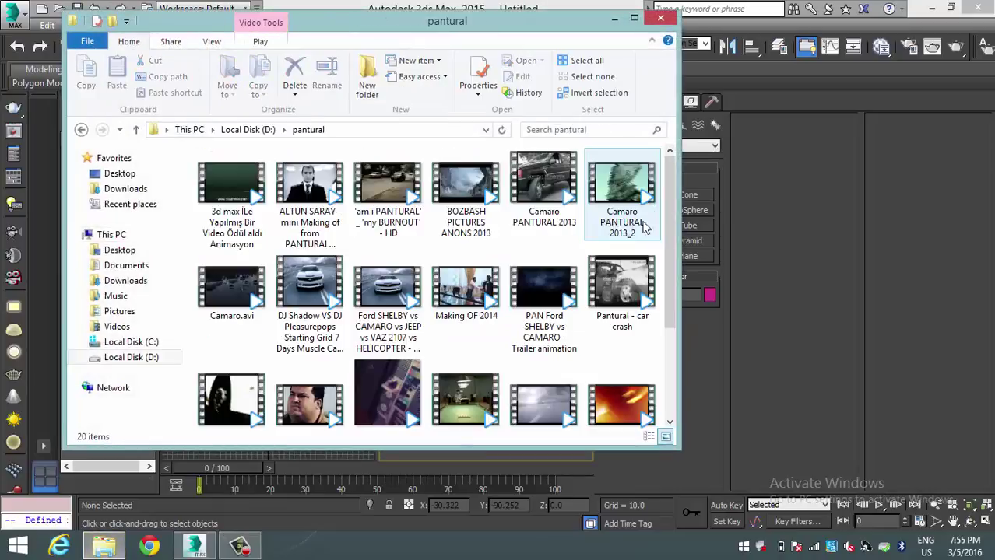
{"action": "scroll", "coordinate": [579, 364], "scroll_direction": "down", "scroll_amount": 3}
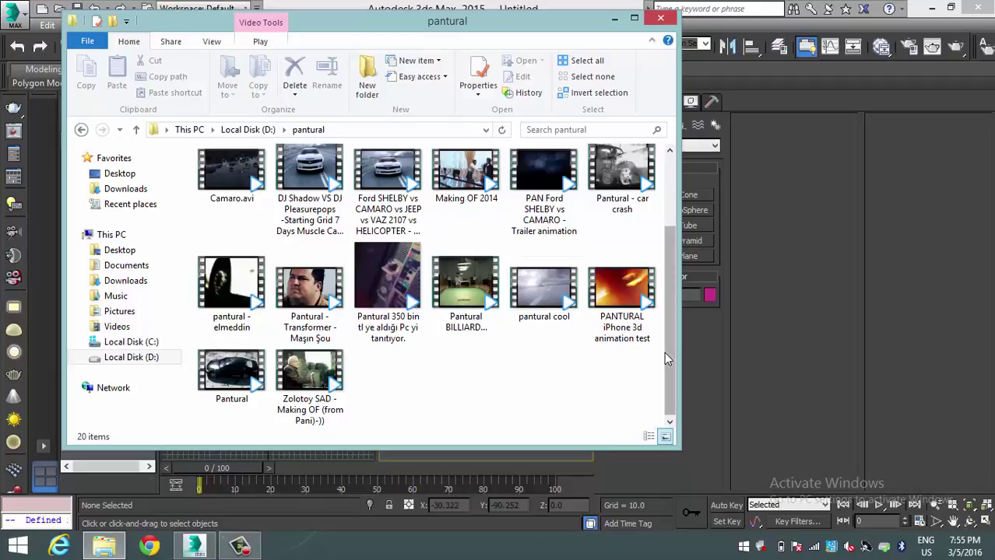
{"action": "left_click_drag", "start_coordinate": [672, 342], "coordinate": [685, 243]}
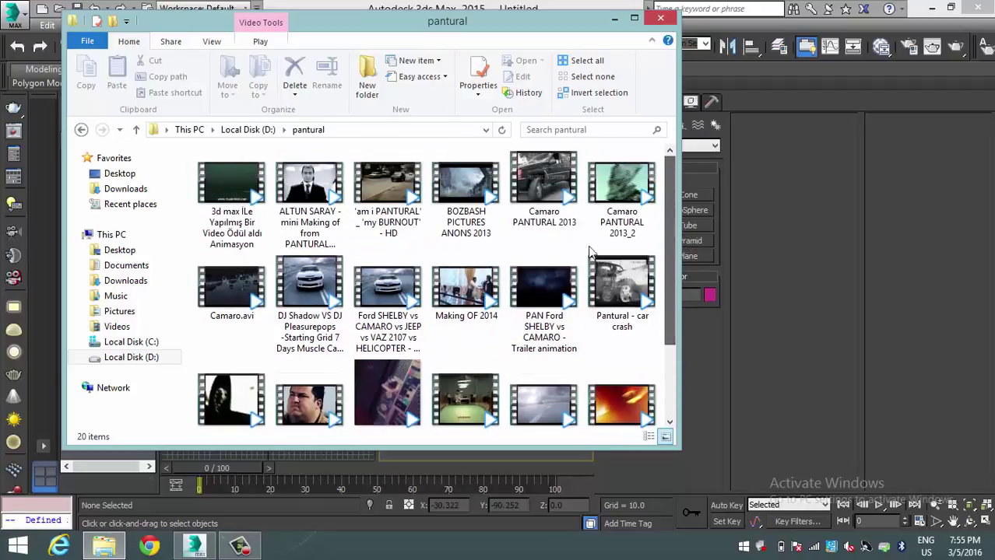
- Play BOZBASH PICTURES ANONS 2013.mp4 in PotPlayer, jumping to about 0:30, then back to 0:18
{"action": "double_click", "coordinate": [471, 200]}
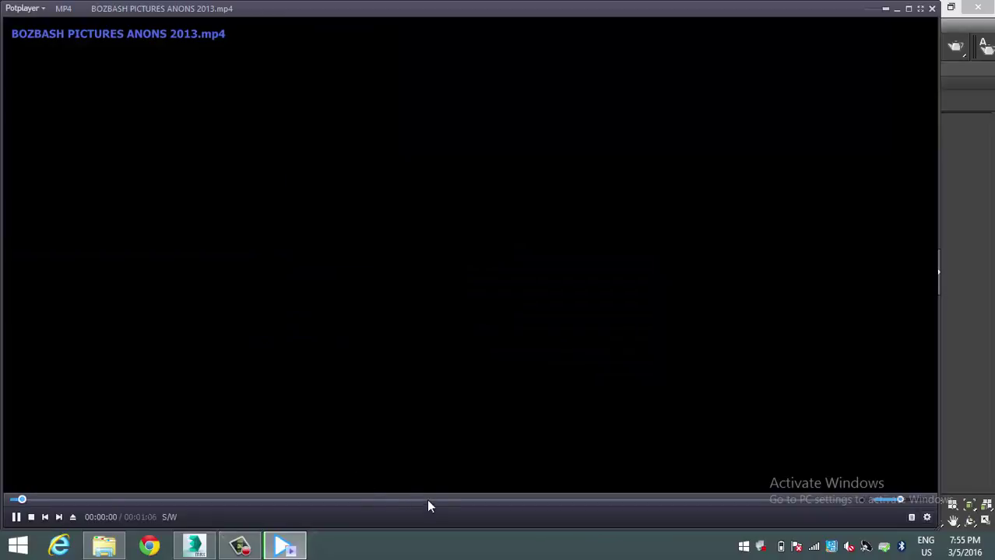
{"action": "left_click", "coordinate": [419, 499]}
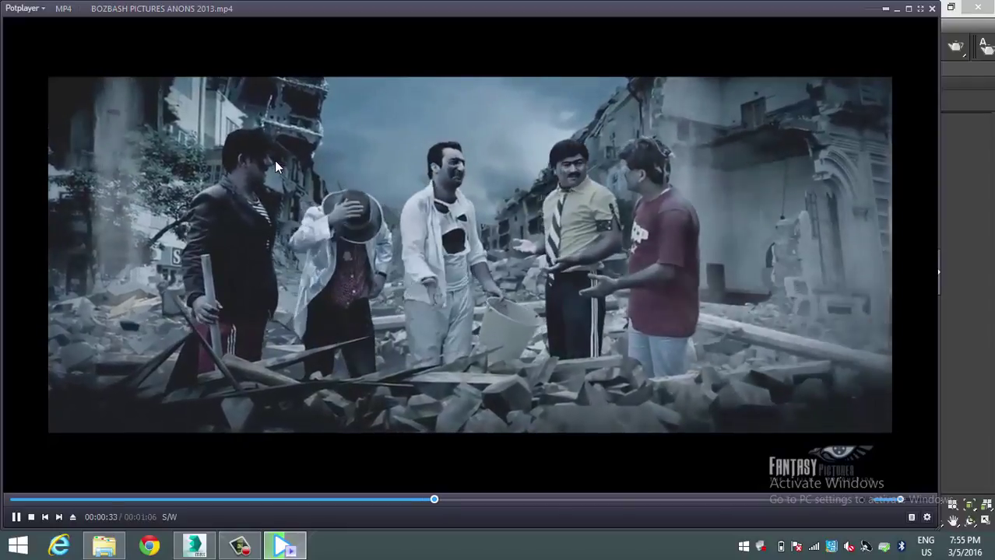
{"action": "left_click_drag", "start_coordinate": [355, 499], "coordinate": [181, 496]}
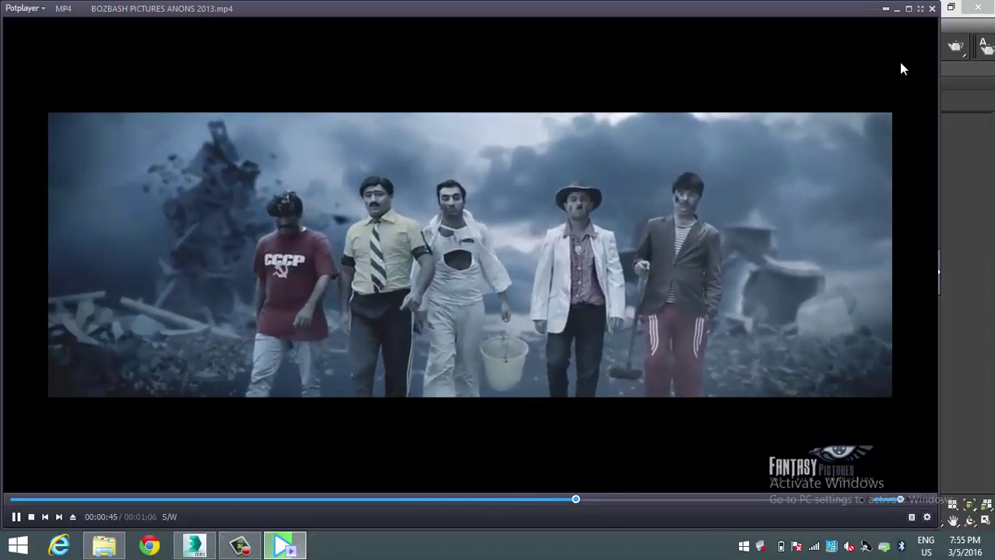
- Close PotPlayer, hide the Explorer window, and maximize the Perspective viewport with Alt+W
{"action": "left_click", "coordinate": [932, 8]}
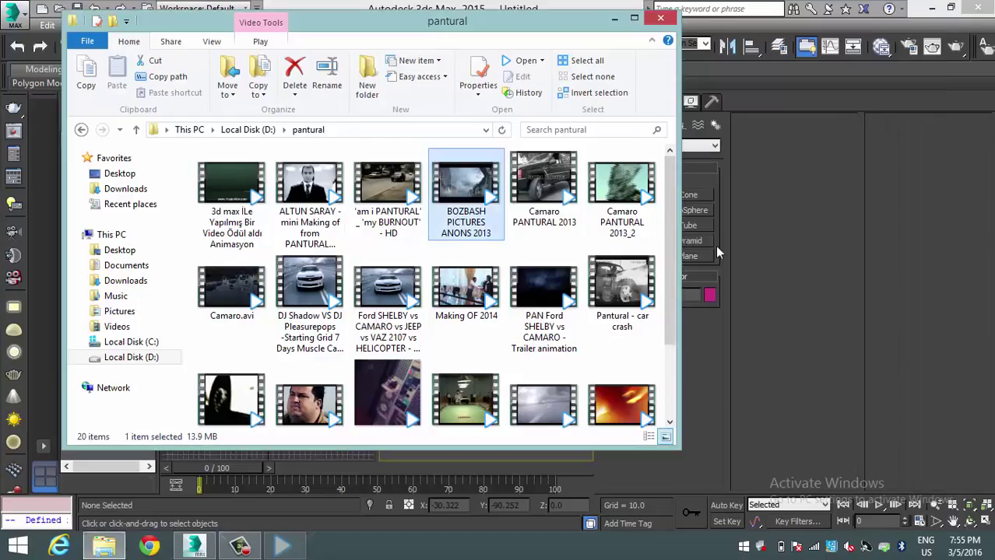
{"action": "left_click", "coordinate": [614, 17]}
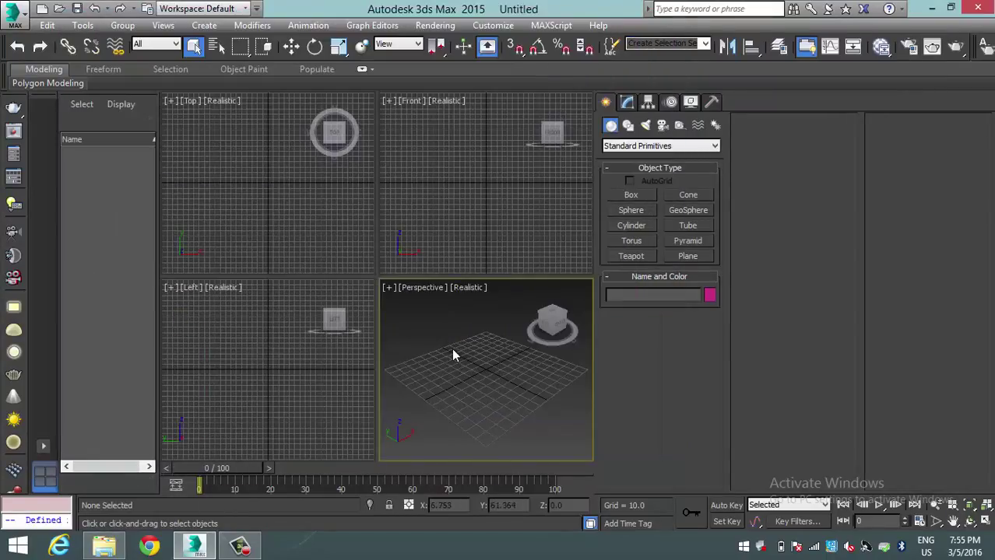
{"action": "key", "text": "alt+w"}
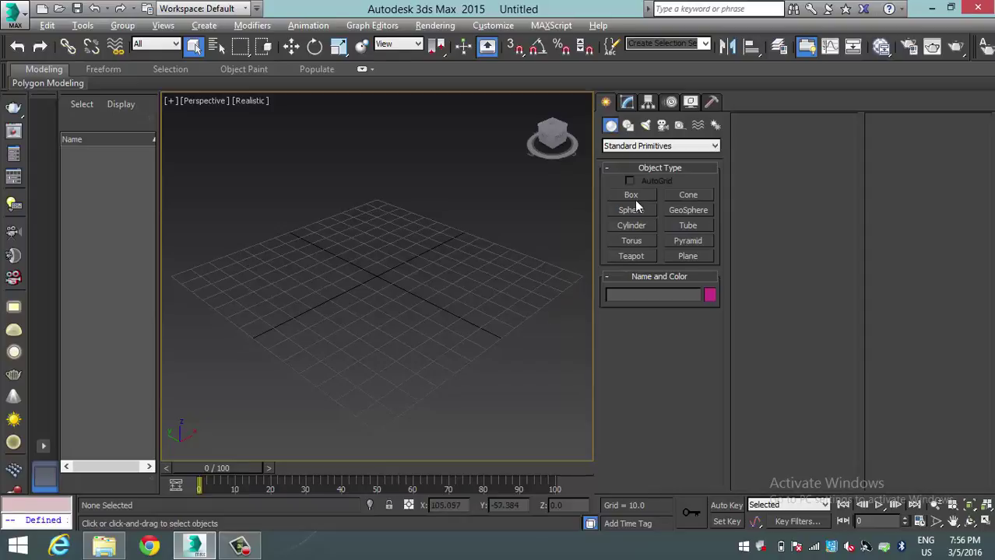
- Create a green Plane001 about 146.3 × 144.116 on the Perspective grid
{"action": "left_click", "coordinate": [687, 257]}
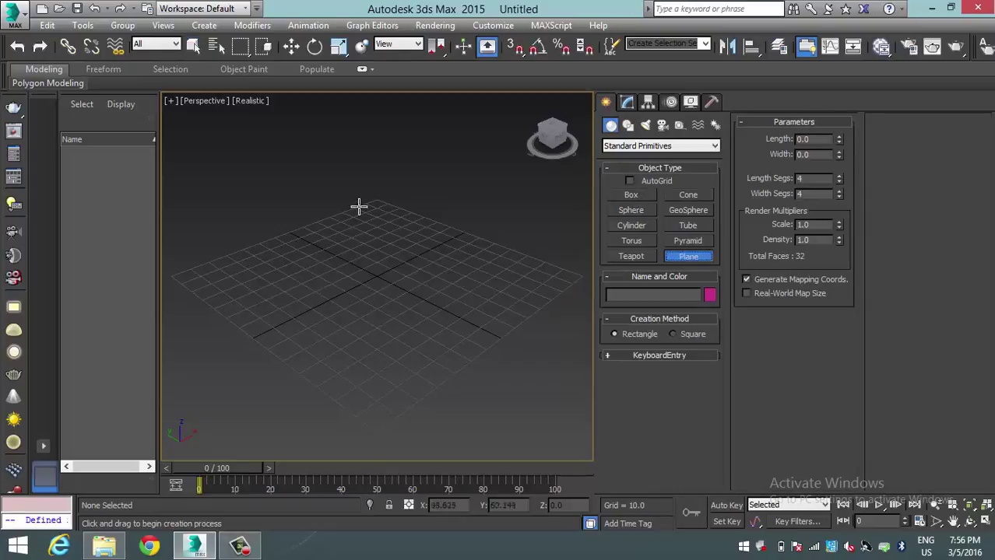
{"action": "left_click_drag", "start_coordinate": [376, 200], "coordinate": [378, 433]}
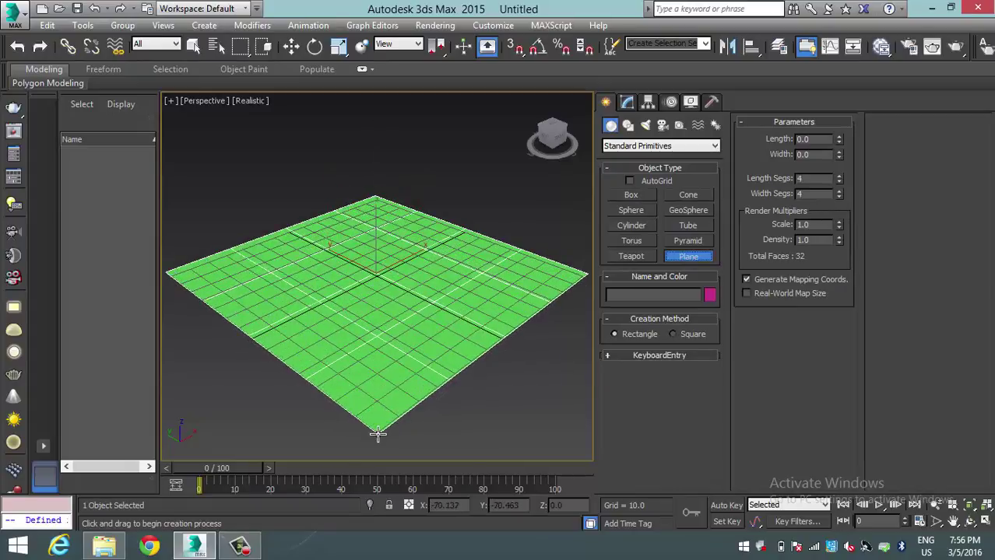
{"action": "left_click", "coordinate": [252, 549]}
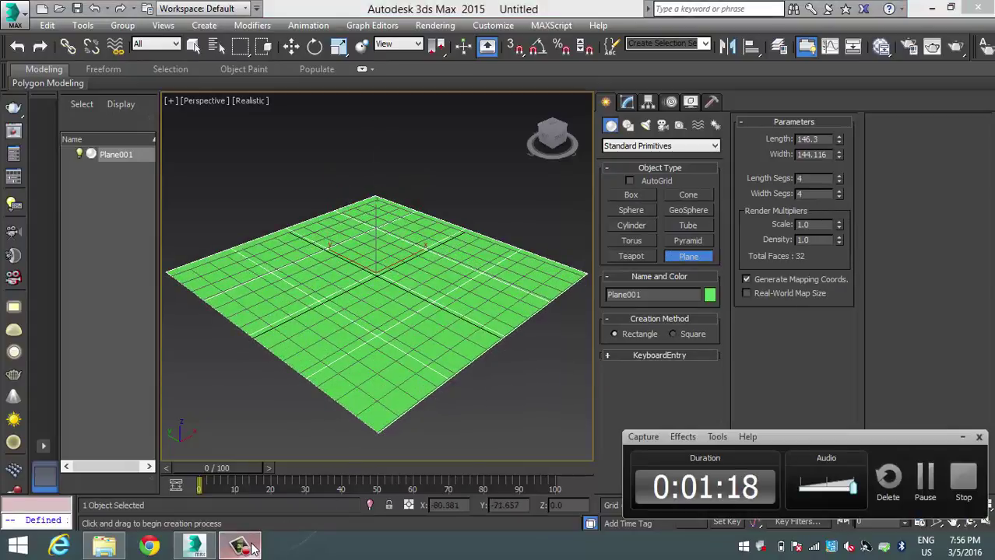
{"action": "left_click", "coordinate": [251, 549]}
- Create Box001, 44.059 × 44.006 × 98.201, on the plane and view its parameters
{"action": "left_click", "coordinate": [630, 196]}
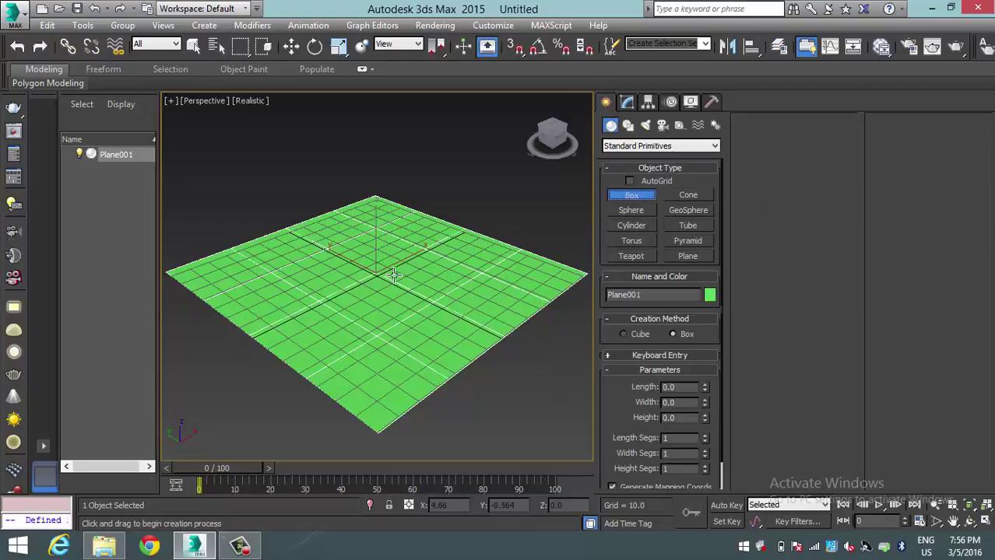
{"action": "left_click_drag", "start_coordinate": [370, 321], "coordinate": [372, 249]}
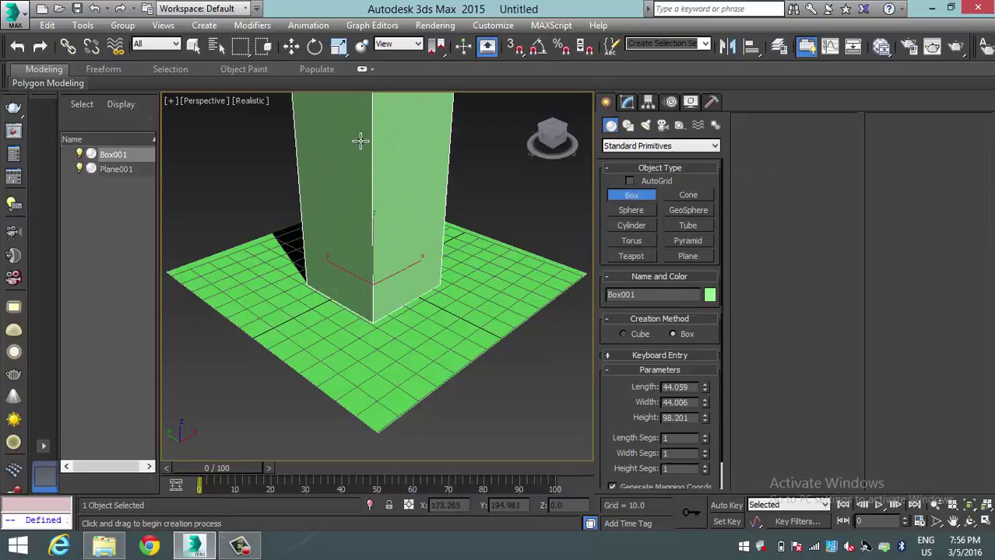
{"action": "left_click", "coordinate": [359, 141]}
{"action": "scroll", "coordinate": [382, 264], "scroll_direction": "down", "scroll_amount": 3}
{"action": "scroll", "coordinate": [389, 263], "scroll_direction": "up", "scroll_amount": 4}
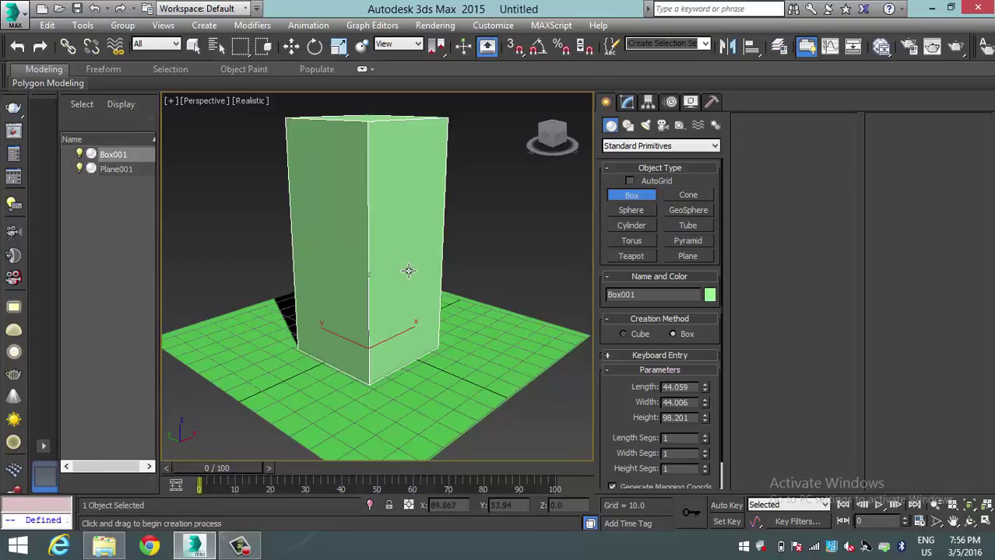
{"action": "left_click", "coordinate": [629, 103]}
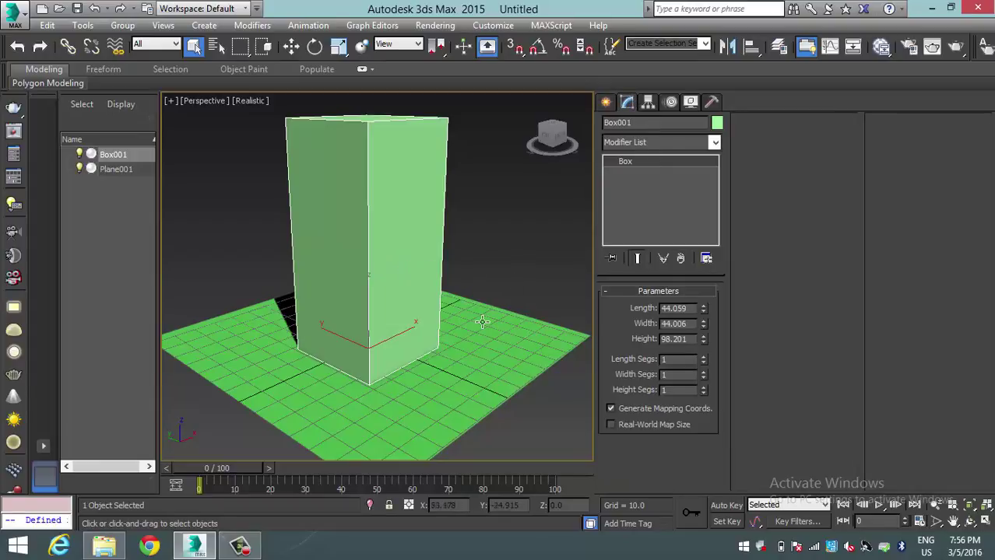
- Switch the Create panel to the RayFire category and open the RayFire 1.65.01 floater
{"action": "left_click", "coordinate": [605, 102]}
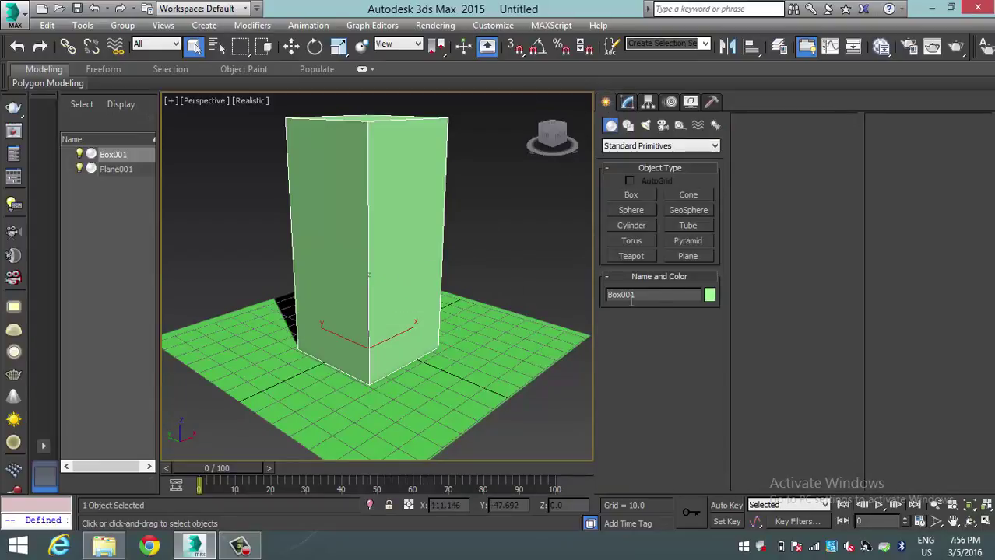
{"action": "left_click", "coordinate": [641, 148]}
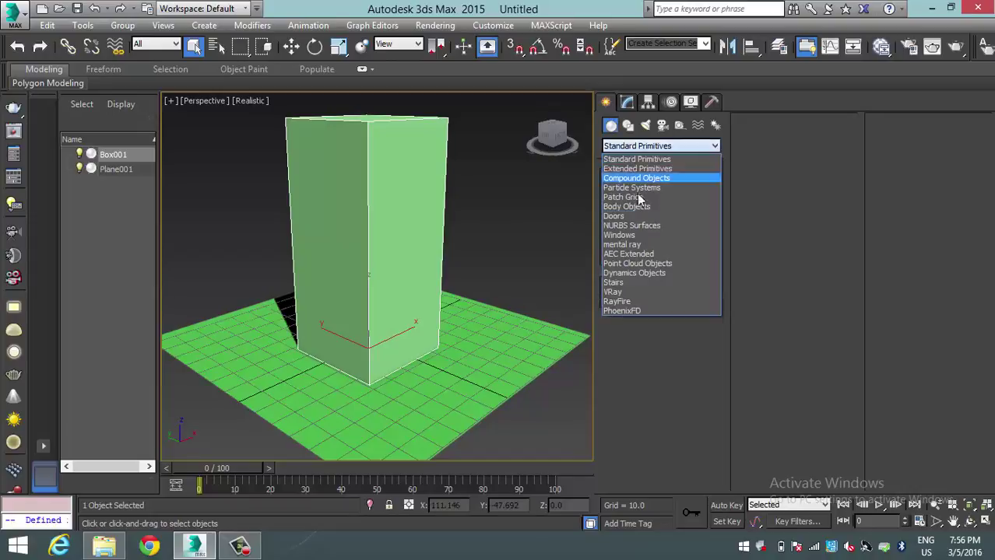
{"action": "left_click", "coordinate": [632, 293]}
{"action": "left_click", "coordinate": [631, 210]}
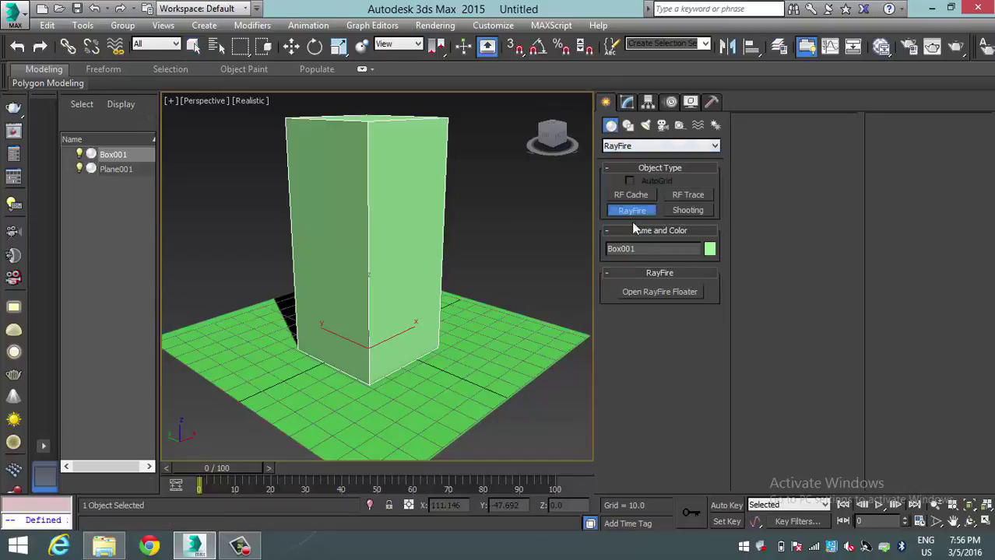
{"action": "left_click", "coordinate": [656, 293]}
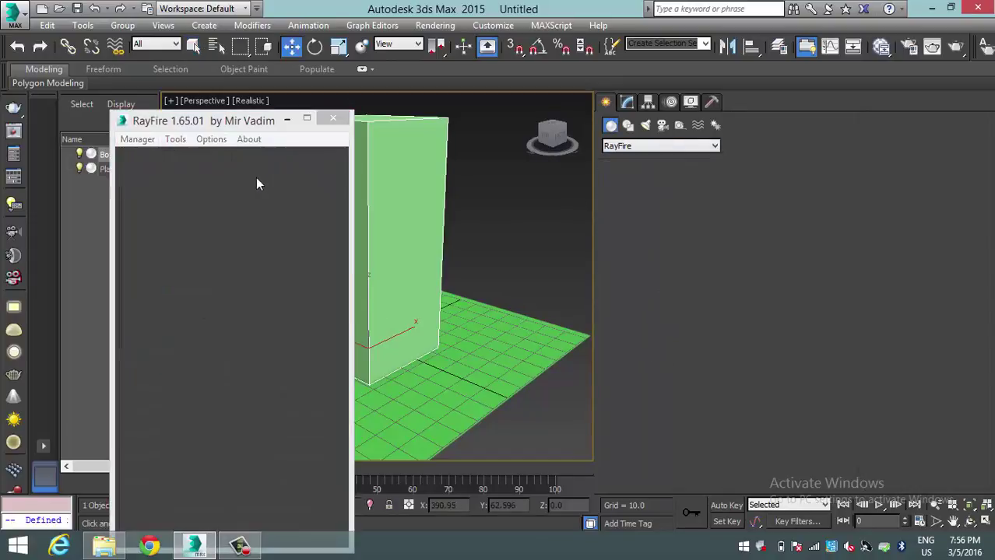
- Move the RayFire floater right of the viewport, switch to Select Object, and review the Objects tab
{"action": "left_click_drag", "start_coordinate": [242, 122], "coordinate": [868, 69]}
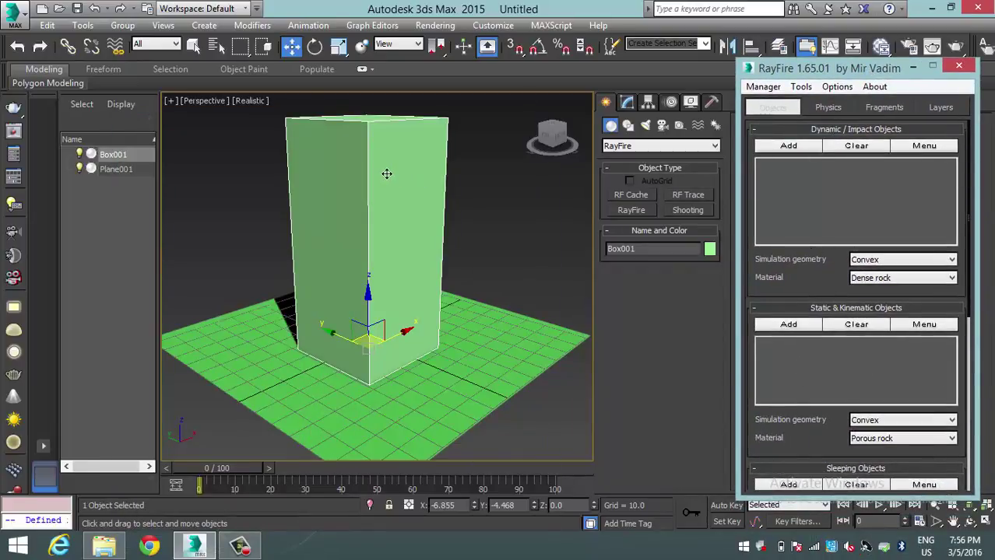
{"action": "key", "text": "q"}
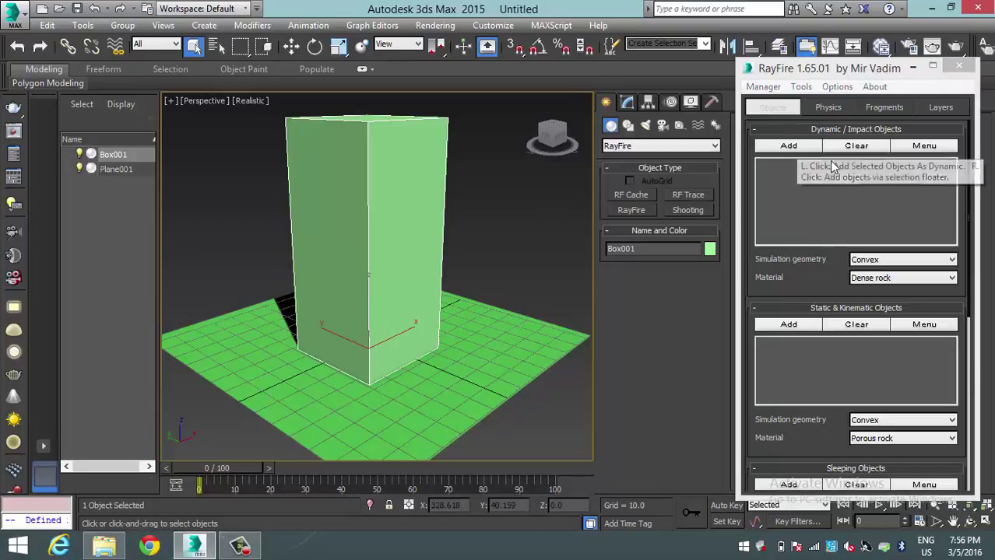
{"action": "left_click_drag", "start_coordinate": [805, 284], "coordinate": [800, 141]}
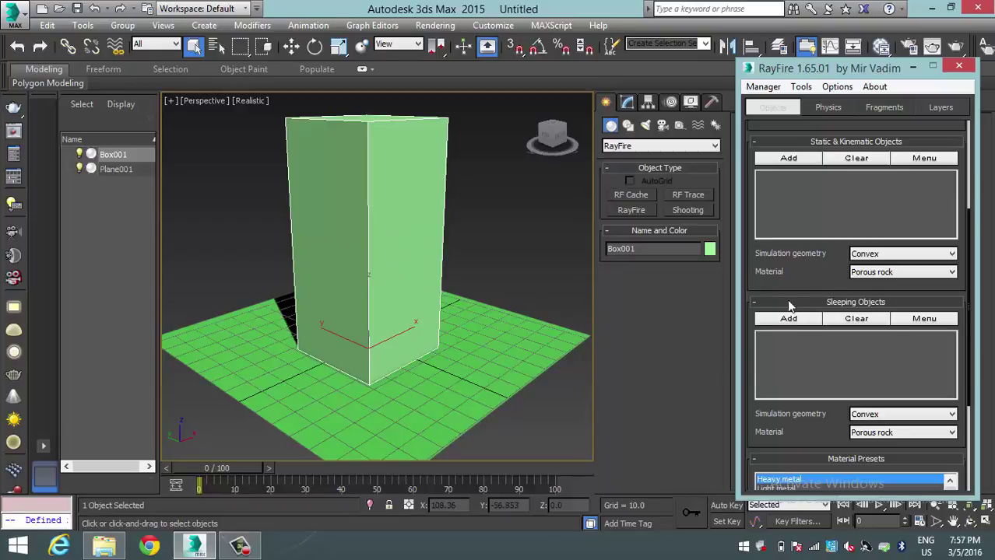
{"action": "scroll", "coordinate": [803, 268], "scroll_direction": "up", "scroll_amount": 2}
{"action": "scroll", "coordinate": [779, 304], "scroll_direction": "down", "scroll_amount": 3}
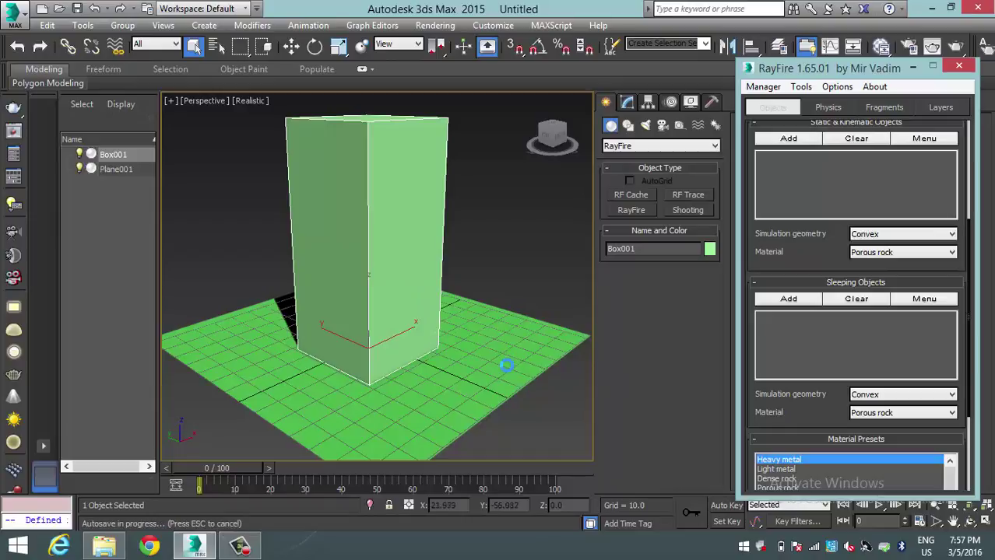
- Add Box001 to Dynamic / Impact Objects and Plane001 to Static & Kinematic Objects in RayFire
{"action": "mouse_move", "coordinate": [810, 248]}
{"action": "left_mouse_down"}
{"action": "mouse_move", "coordinate": [810, 271]}
{"action": "mouse_move", "coordinate": [748, 289]}
{"action": "left_mouse_up"}
{"action": "scroll", "coordinate": [783, 315], "scroll_direction": "up", "scroll_amount": 4}
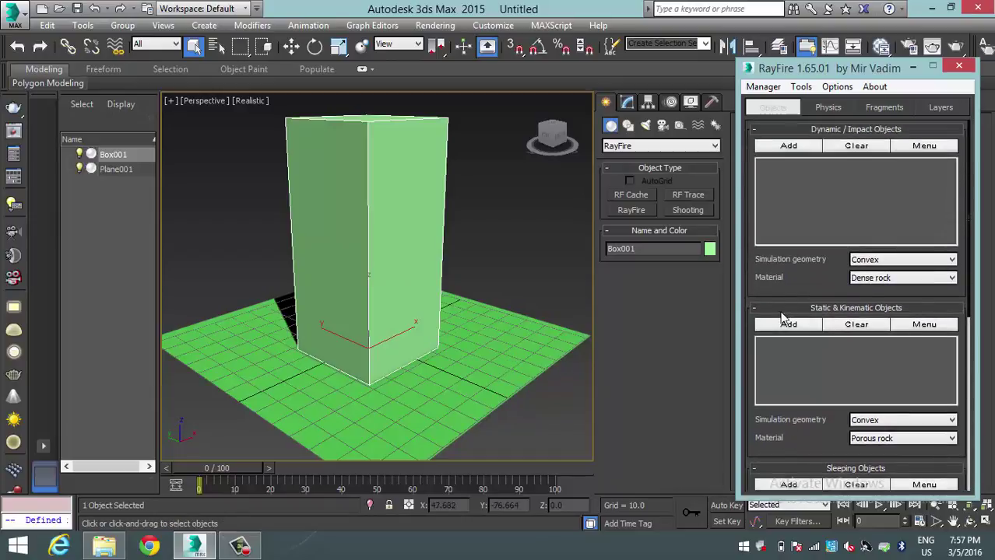
{"action": "left_click", "coordinate": [789, 151]}
{"action": "left_click", "coordinate": [537, 378]}
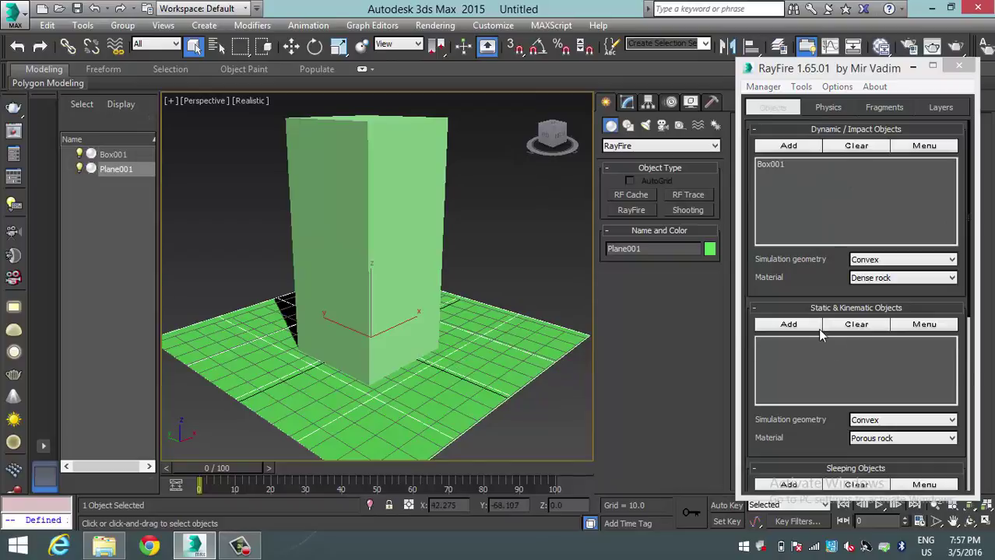
{"action": "left_click", "coordinate": [772, 331]}
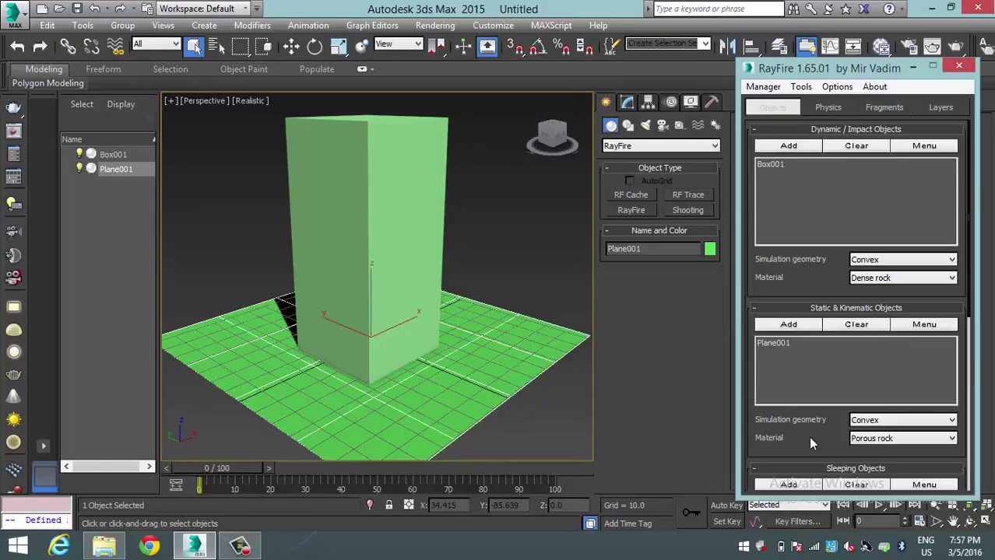
{"action": "left_click_drag", "start_coordinate": [808, 437], "coordinate": [816, 283]}
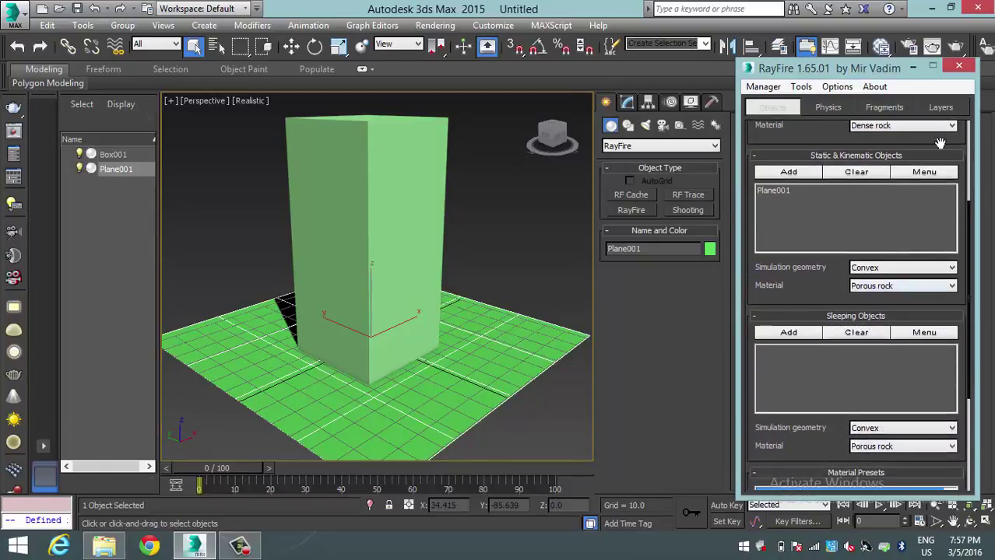
- Fragment Box001 with Voronoi - Uniform at iterations 80 and 25 in the Fragments tab
{"action": "left_click", "coordinate": [880, 108]}
{"action": "left_click", "coordinate": [436, 282]}
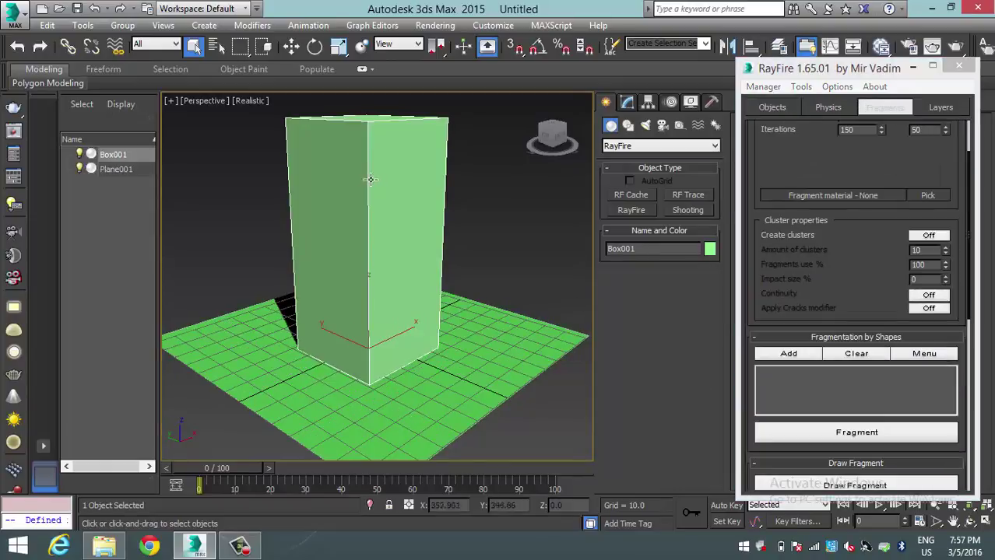
{"action": "left_click_drag", "start_coordinate": [847, 264], "coordinate": [847, 333]}
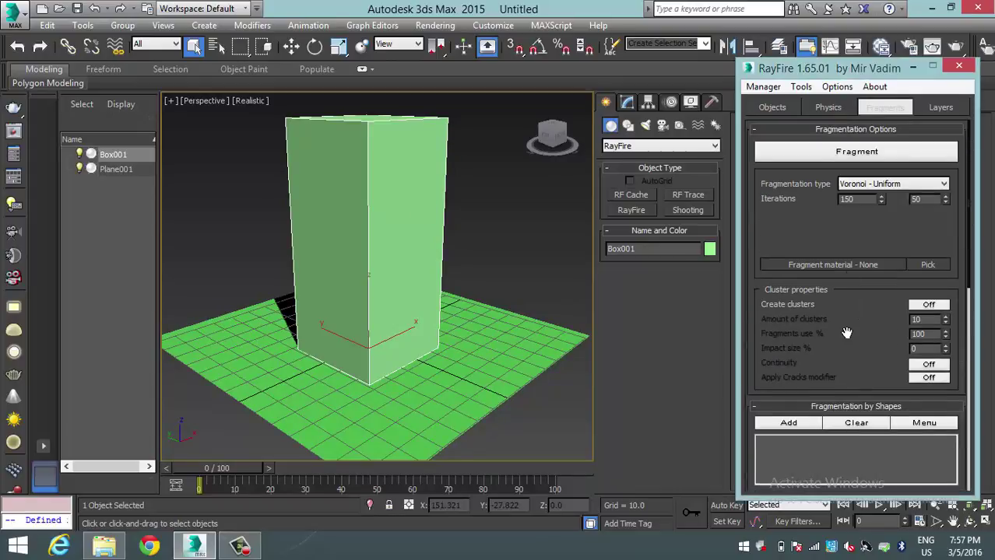
{"action": "double_click", "coordinate": [859, 200]}
{"action": "type", "text": "80"}
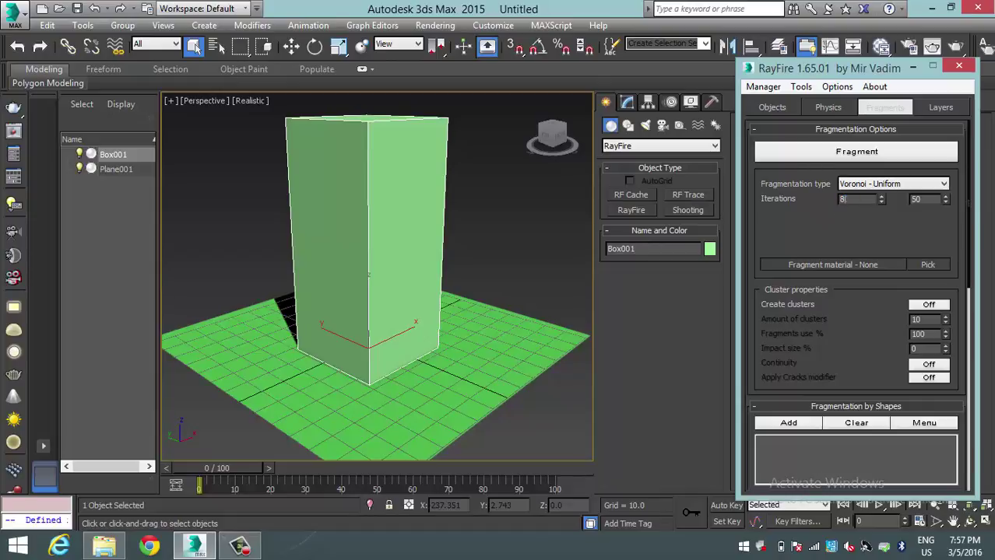
{"action": "left_click", "coordinate": [927, 200]}
{"action": "type", "text": "25"}
{"action": "left_click", "coordinate": [858, 155]}
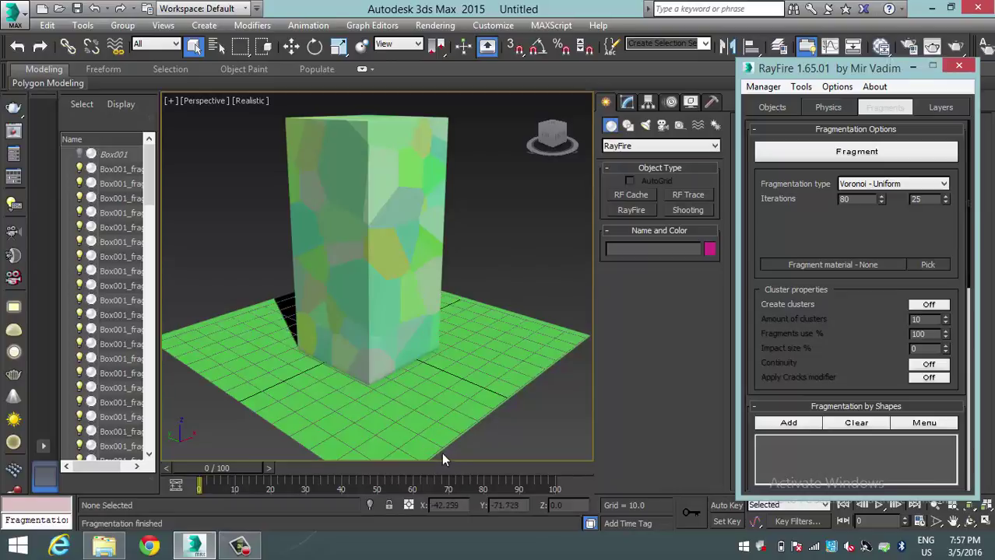
- Bake the RayFire physics simulation through frame 110 so fragments fall onto the plane
{"action": "left_click", "coordinate": [828, 107]}
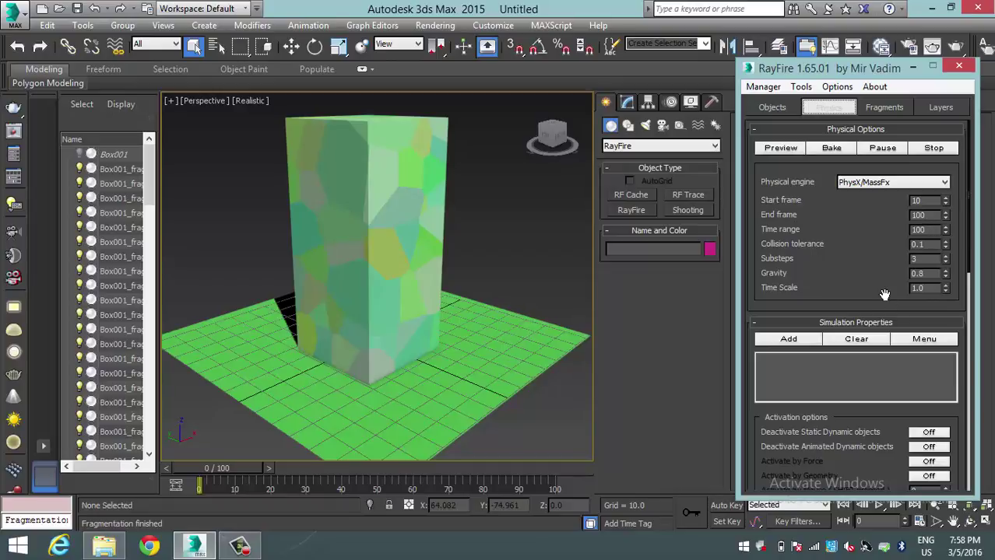
{"action": "scroll", "coordinate": [843, 196], "scroll_direction": "down", "scroll_amount": 5}
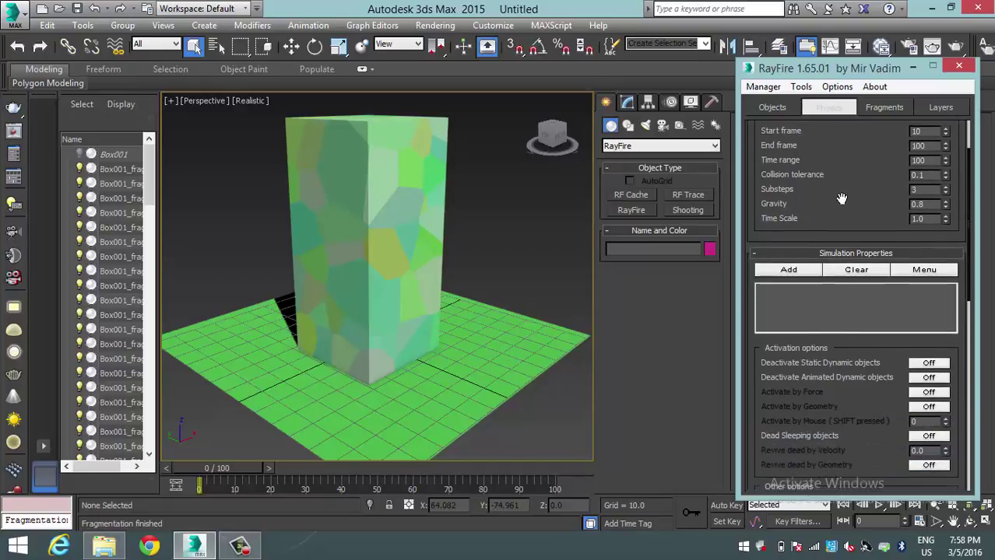
{"action": "scroll", "coordinate": [843, 195], "scroll_direction": "up", "scroll_amount": 5}
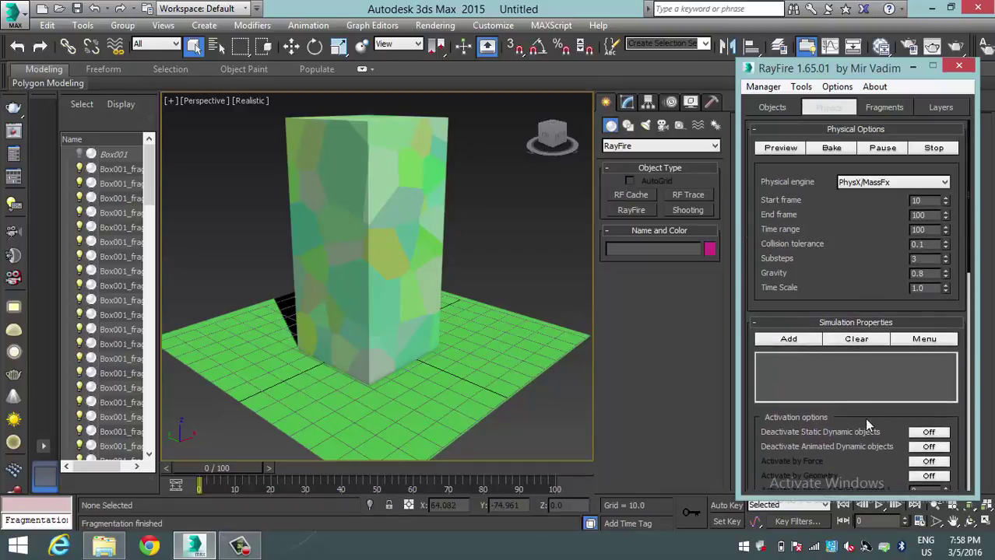
{"action": "left_click", "coordinate": [831, 148]}
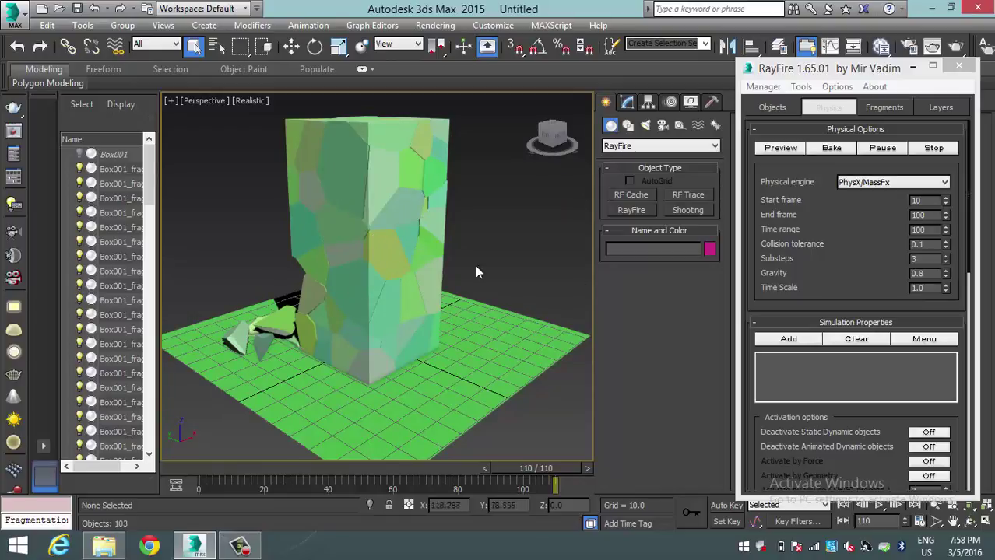
{"action": "left_click", "coordinate": [885, 109]}
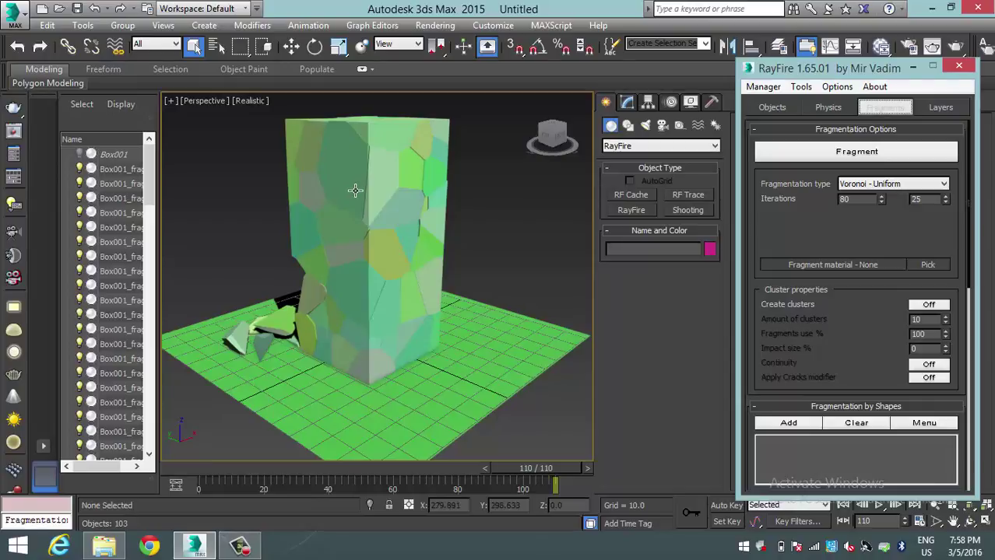
- Re-fragment Box001 with iterations 3 and 1, then switch the viewport to Edged Faces with F4
{"action": "left_click_drag", "start_coordinate": [862, 200], "coordinate": [805, 200]}
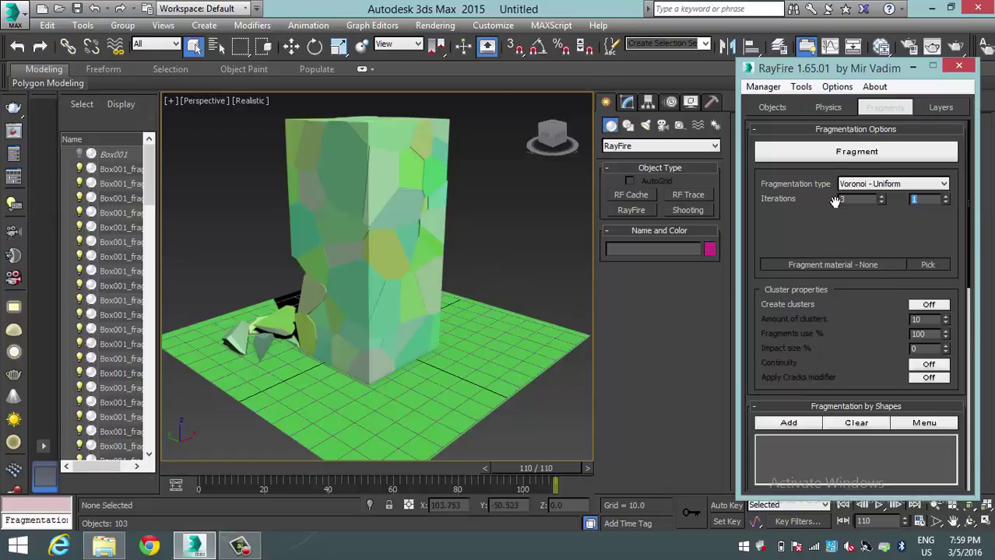
{"action": "left_click", "coordinate": [839, 155]}
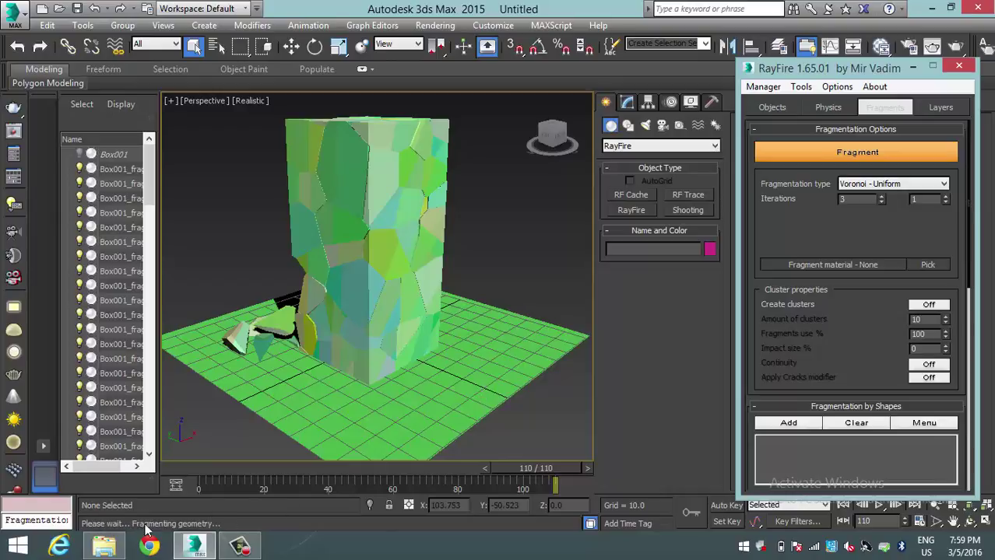
{"action": "key", "text": "F4"}
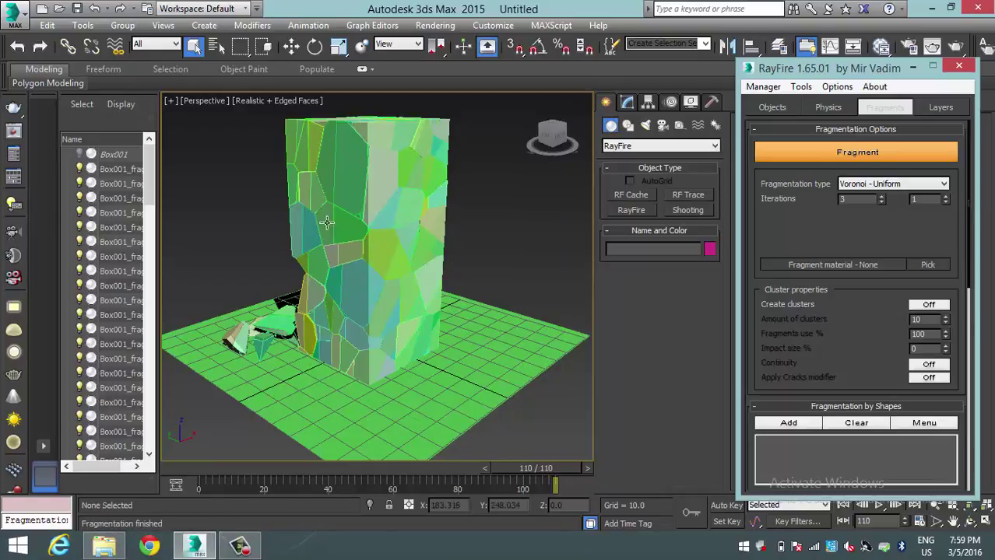
{"action": "left_click", "coordinate": [243, 545]}
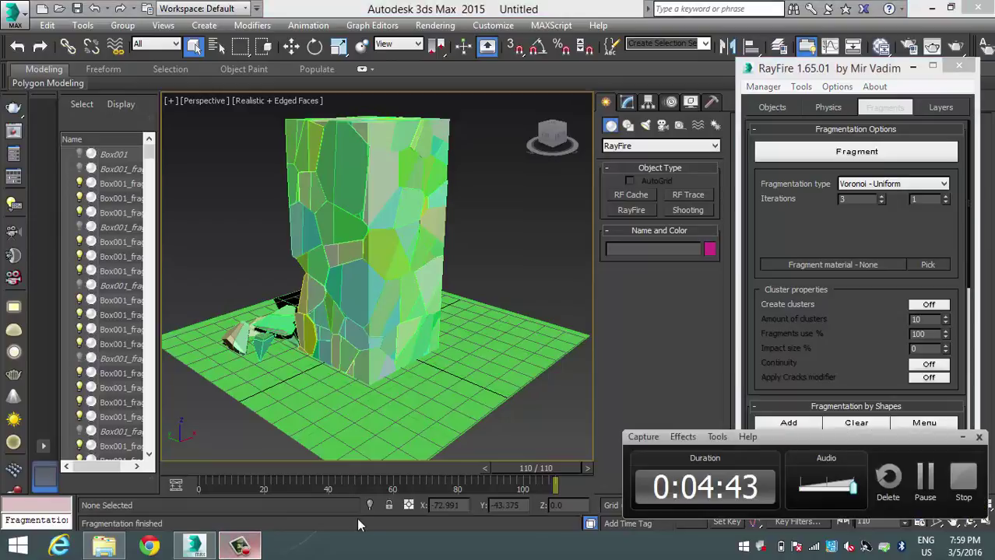
{"action": "left_click", "coordinate": [965, 481]}
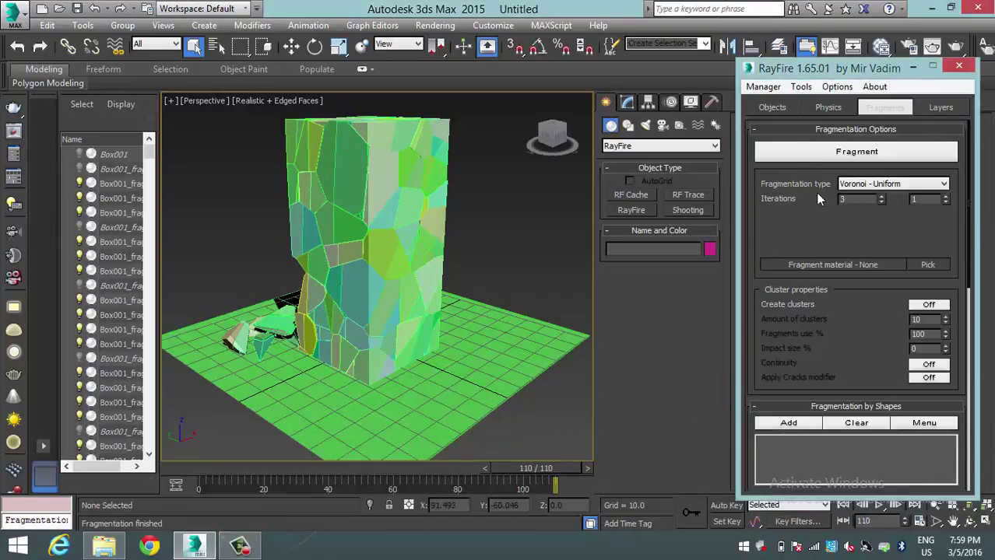
- In RayFire Physics, bake the new fragments and change the End frame from 100 to 200
{"action": "left_click", "coordinate": [818, 109]}
{"action": "left_click", "coordinate": [240, 548]}
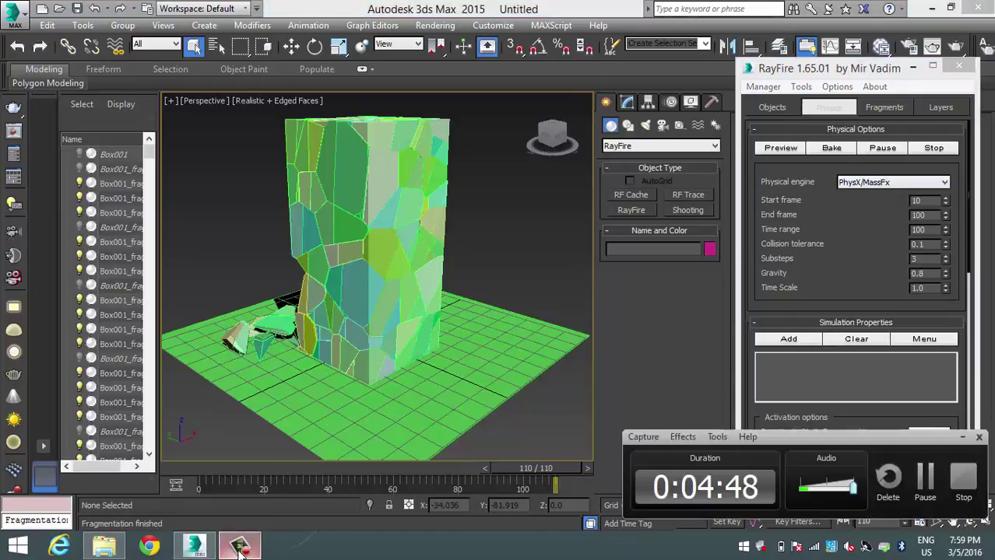
{"action": "left_click", "coordinate": [962, 437]}
{"action": "left_click", "coordinate": [836, 153]}
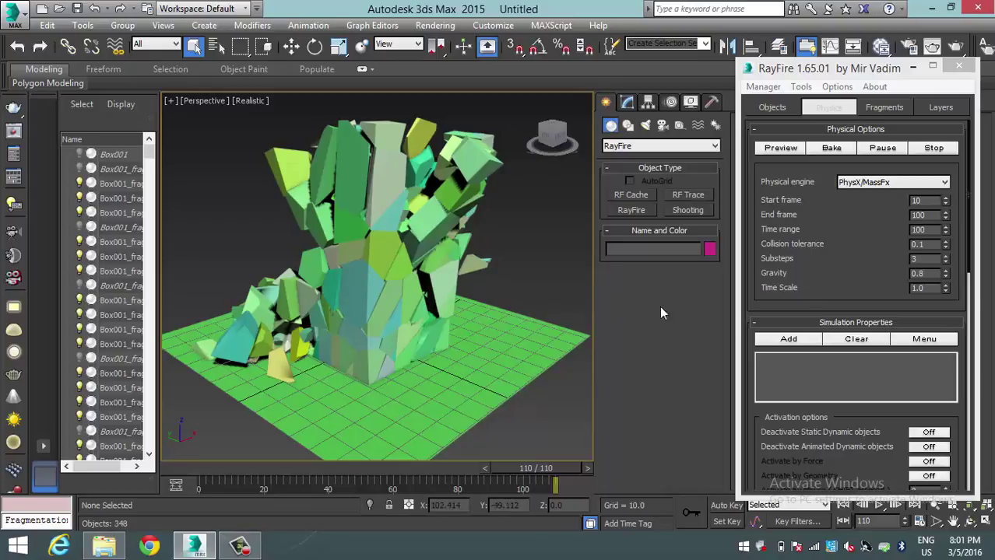
{"action": "double_click", "coordinate": [935, 215]}
{"action": "type", "text": "200"}
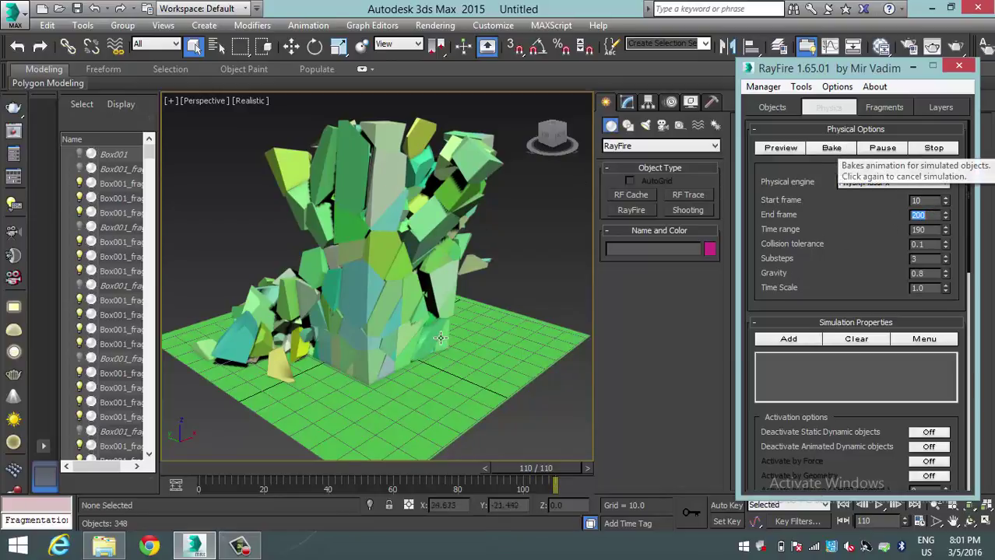
- Set the scene's animation End Time to 200 in Time Configuration
{"action": "left_click", "coordinate": [921, 523]}
{"action": "type", "text": "200"}
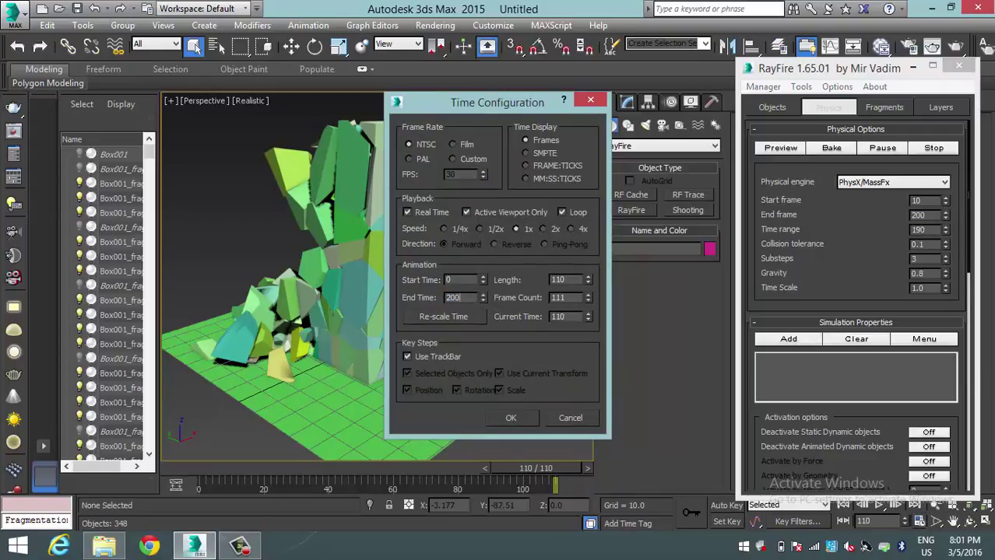
{"action": "key", "text": "Return"}
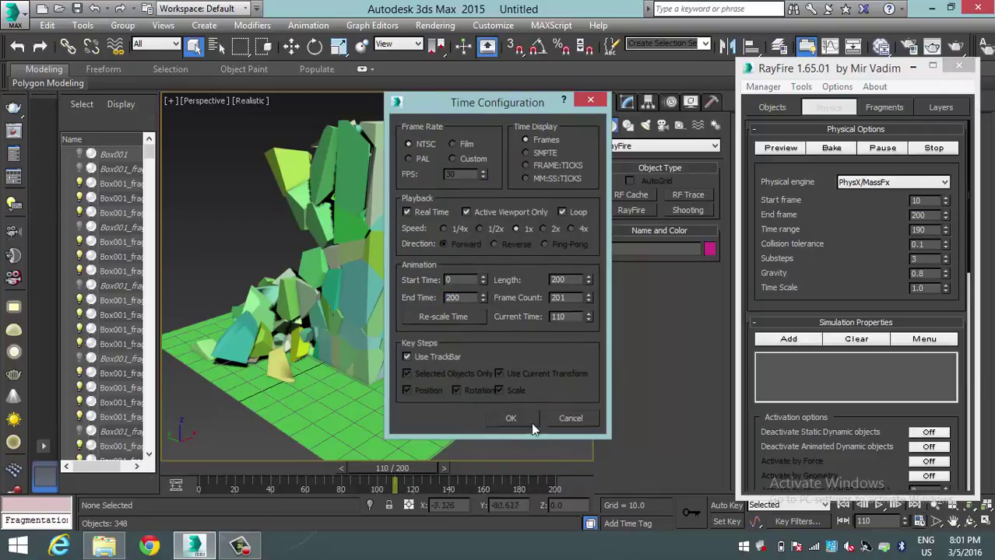
{"action": "left_click", "coordinate": [511, 420]}
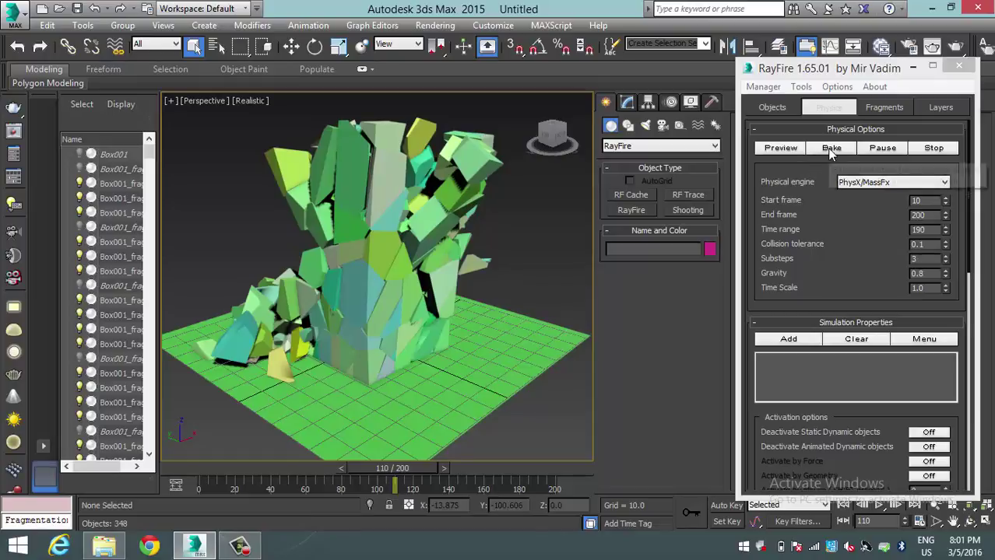
- Re-bake the RayFire simulation across the full 200-frame range
{"action": "left_click", "coordinate": [832, 148]}
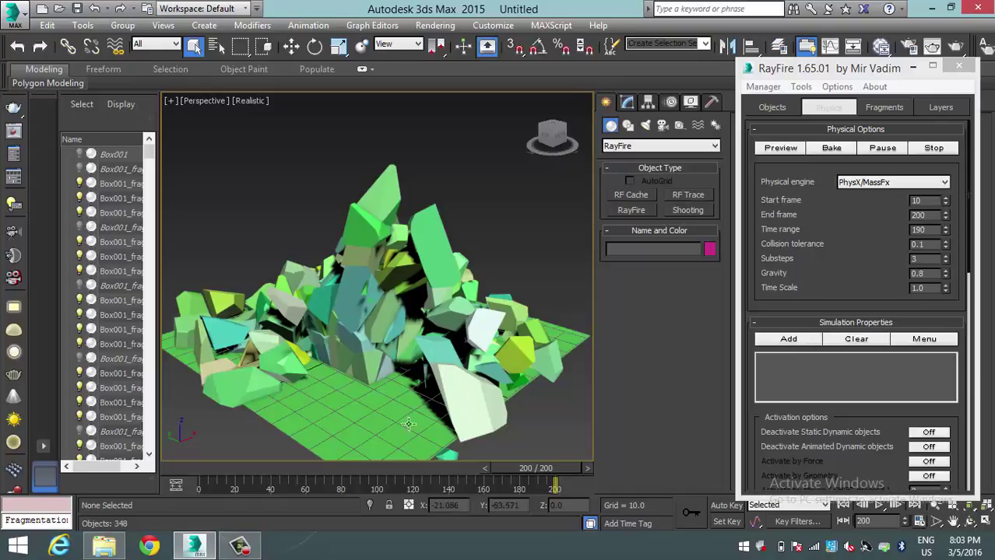
- Rewind the time slider to frame 0 and play the baked collapse
{"action": "left_click_drag", "start_coordinate": [551, 470], "coordinate": [204, 468]}
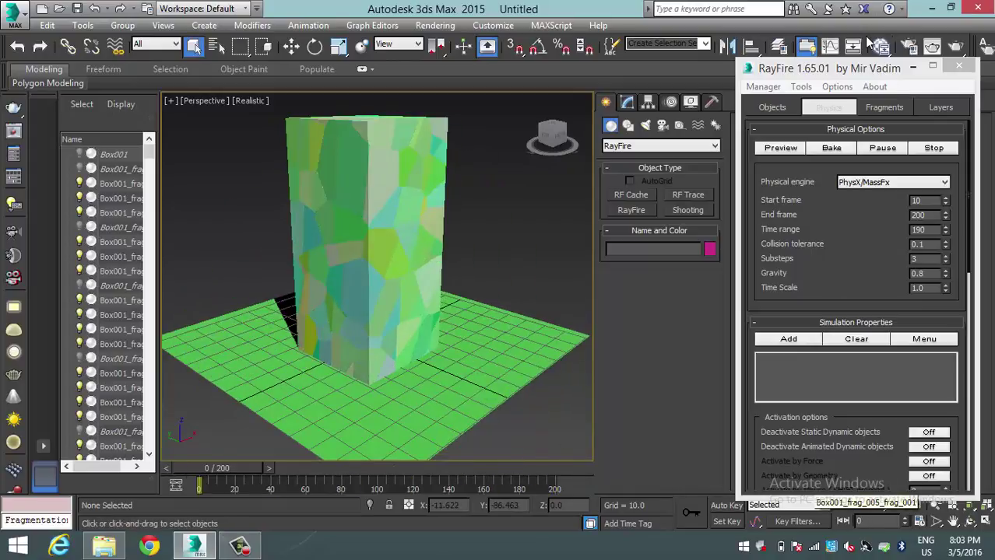
{"action": "left_click_drag", "start_coordinate": [876, 78], "coordinate": [837, 43]}
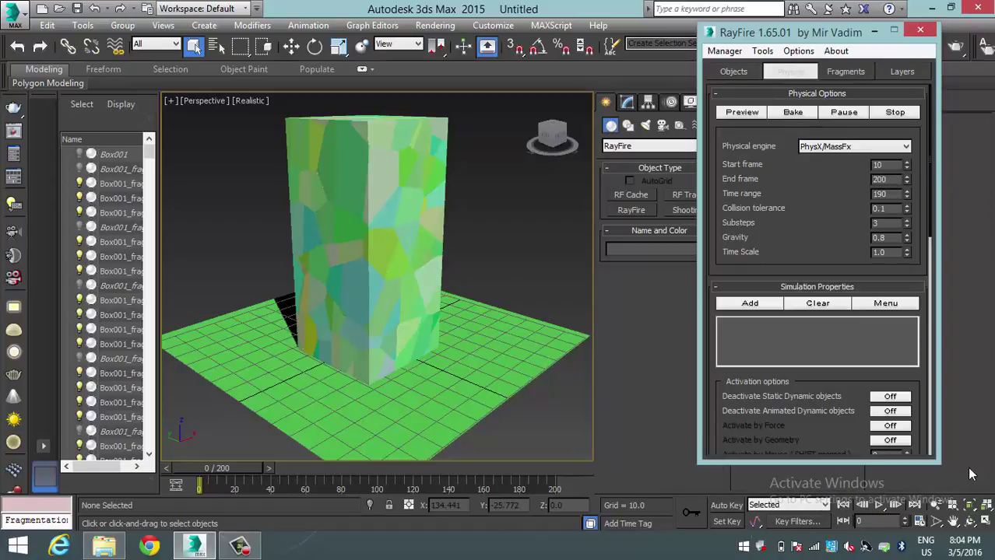
{"action": "left_click", "coordinate": [878, 506]}
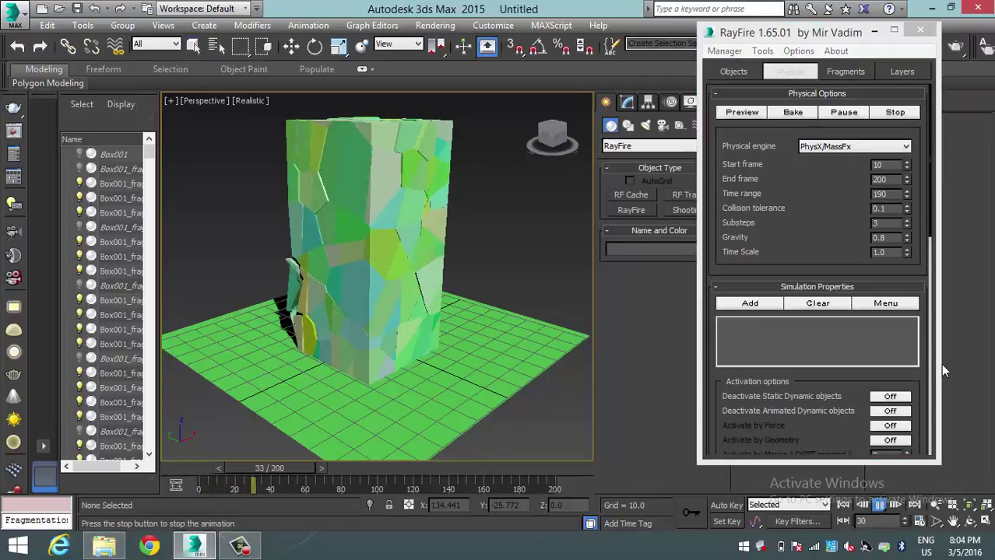